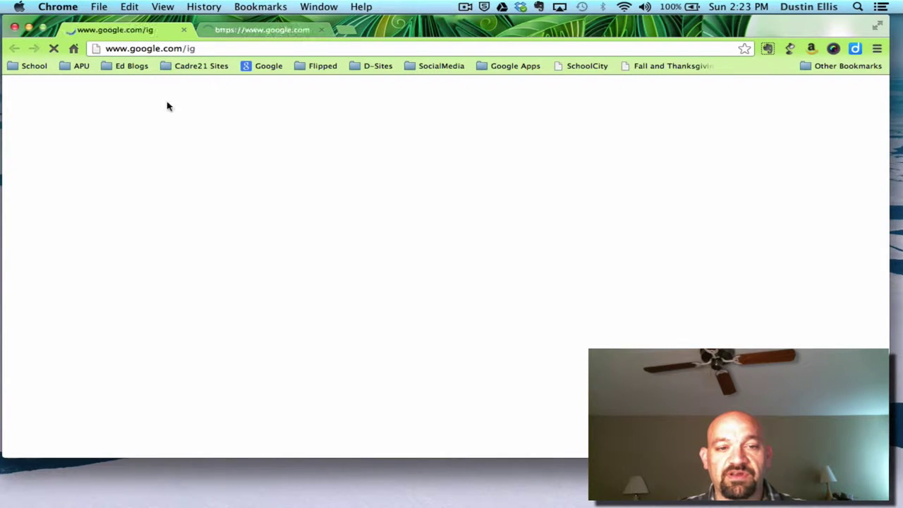
Step: Go to diigo.com
left_click(170, 48)
type("diigo.co")
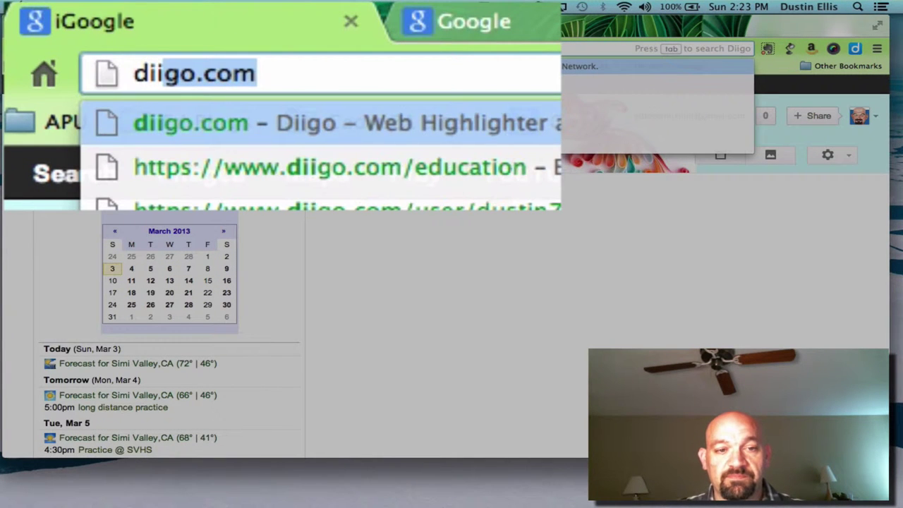
type("m")
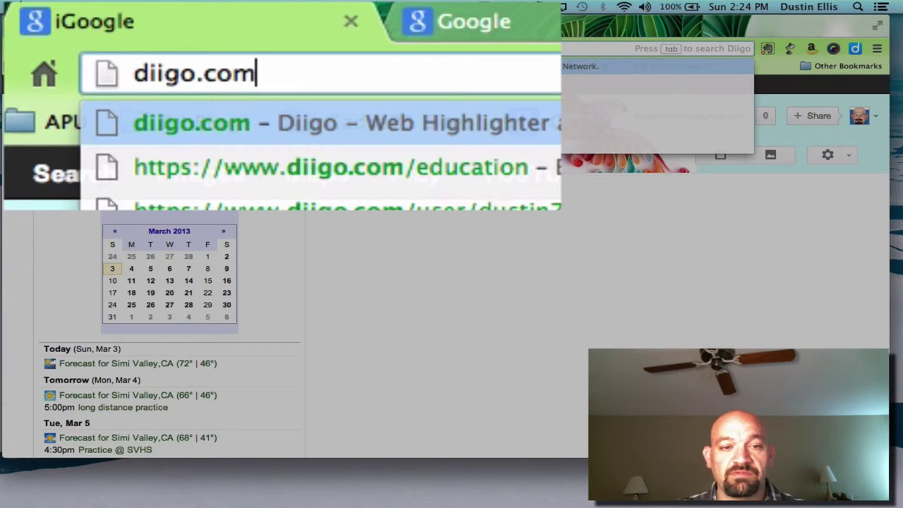
key("Return")
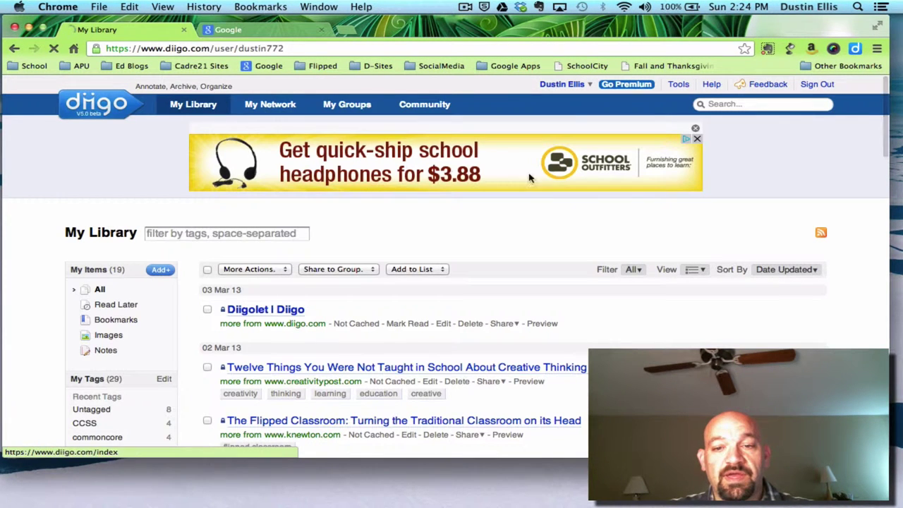
Step: Sign out of the Diigo account and go to the Diigo home page
left_click(817, 84)
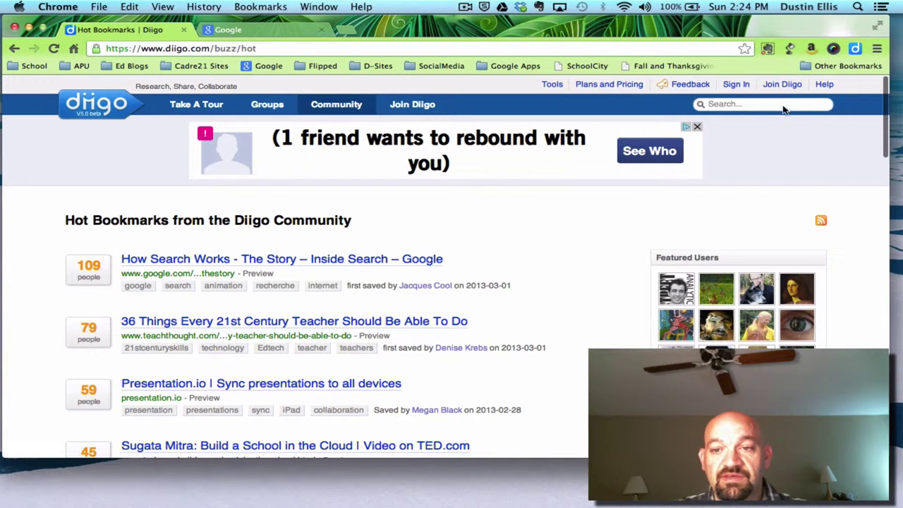
left_click(85, 104)
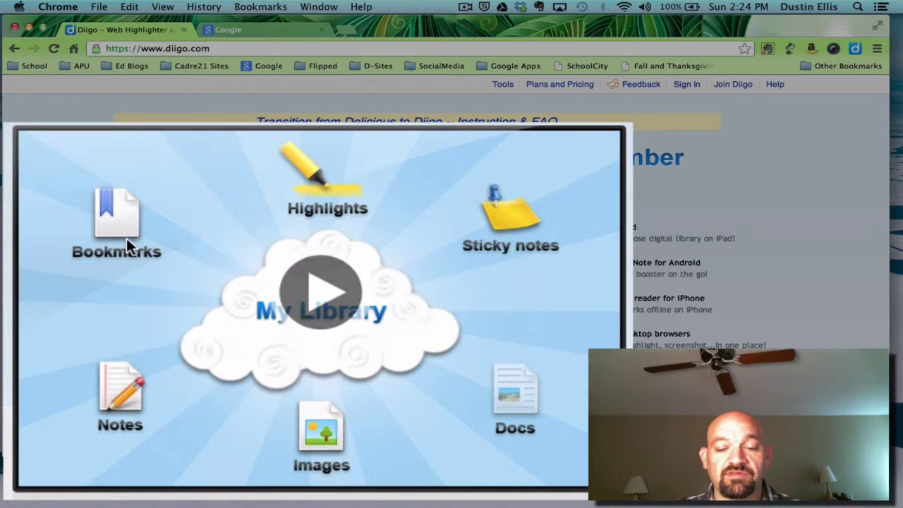
key("Escape")
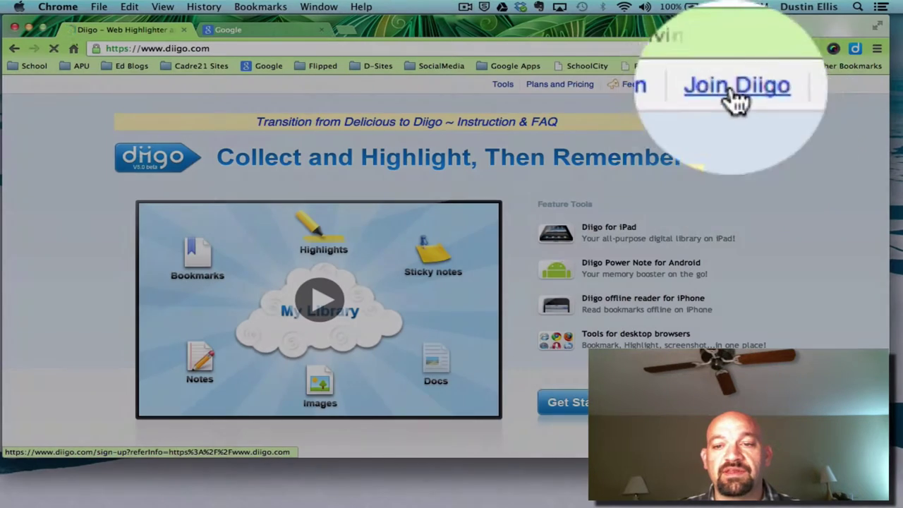
Step: Open the Join Diigo page and review the account creation fields and the one-click sign-up services
left_click(730, 86)
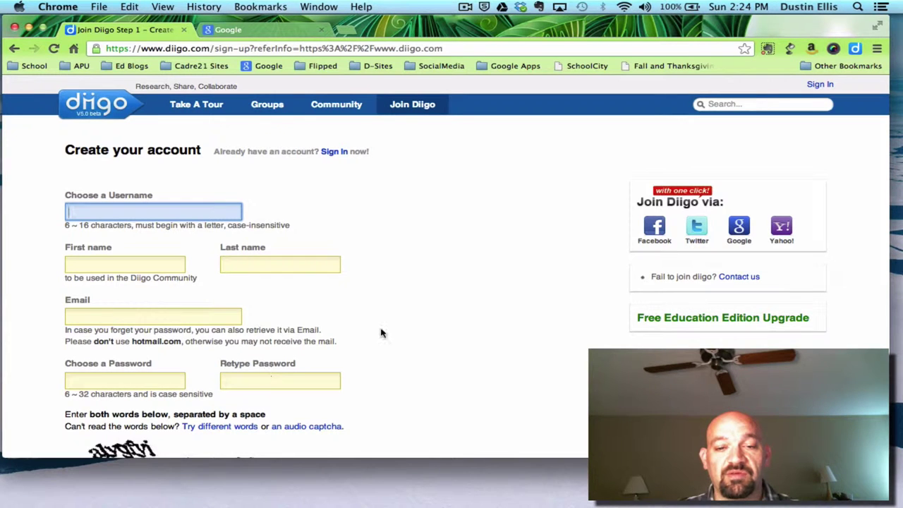
scroll(380, 334, "down", 3)
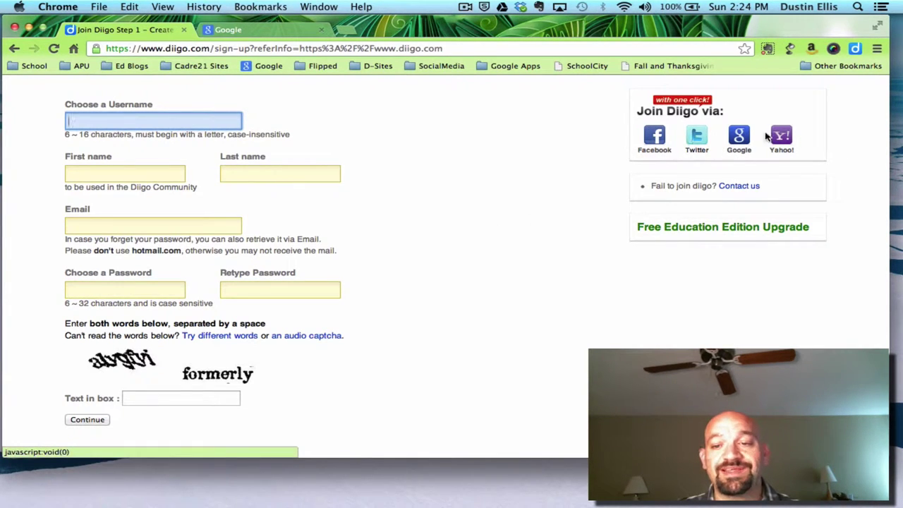
scroll(514, 206, "up", 3)
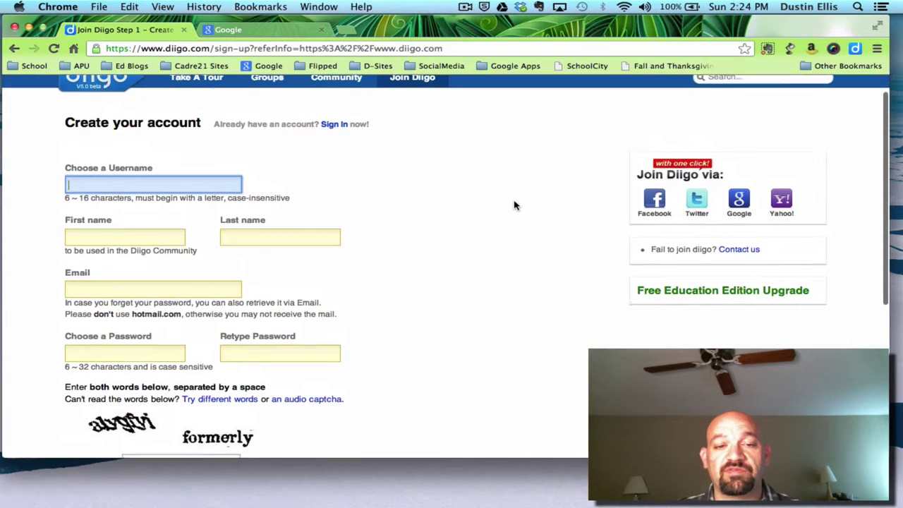
scroll(517, 194, "up", 1)
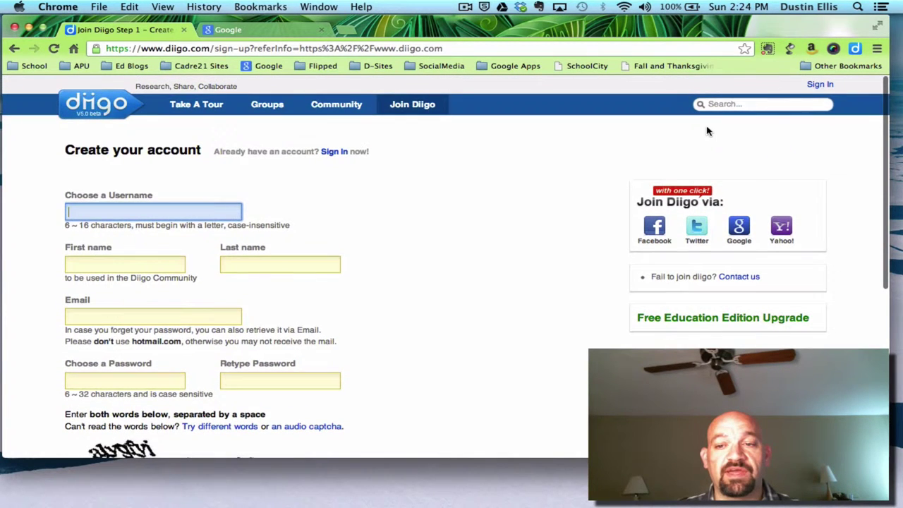
Step: Sign in to Diigo with the first listed Google account
left_click(820, 85)
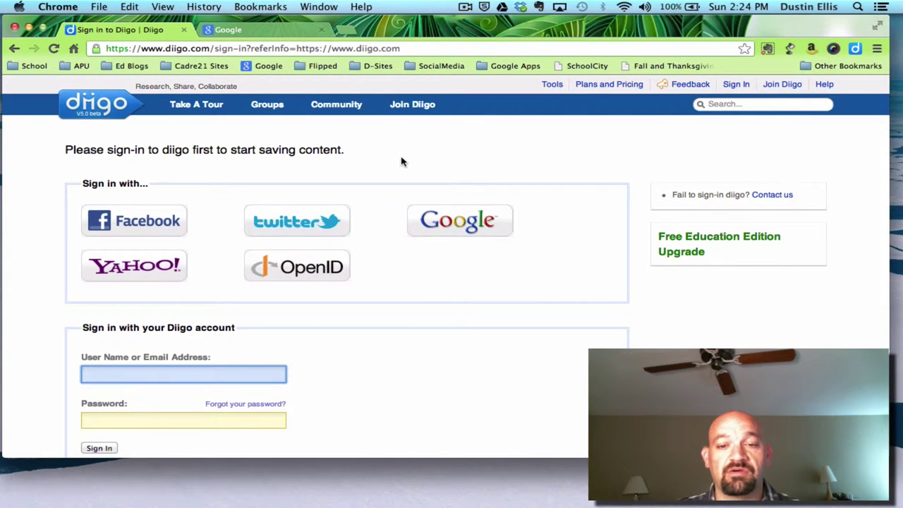
left_click(436, 219)
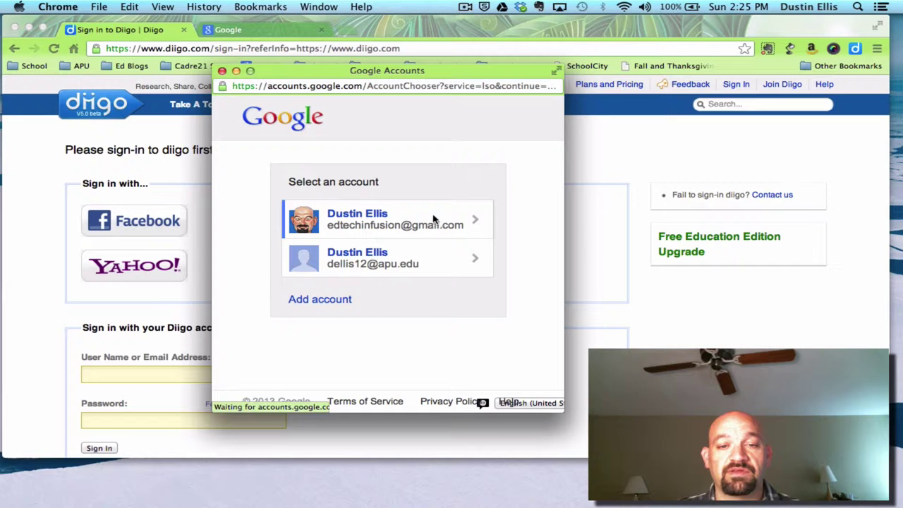
left_click(347, 215)
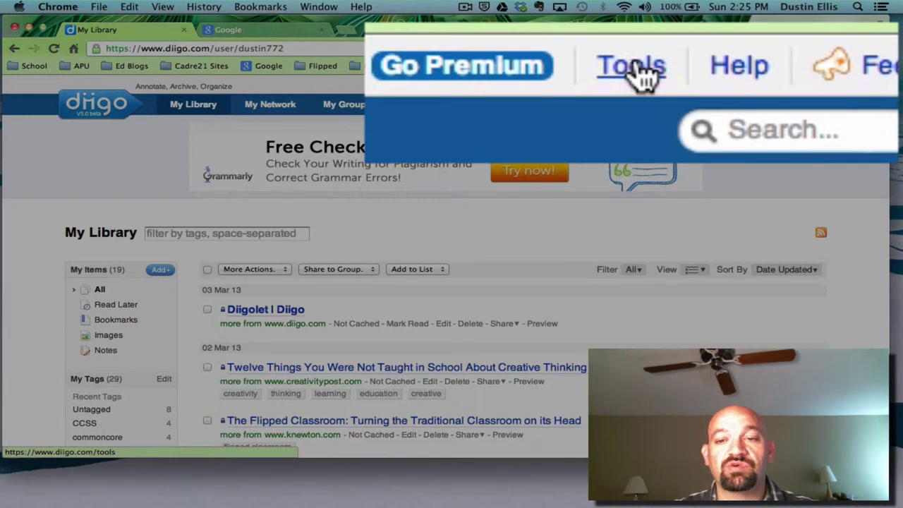
Step: View the Web Highlighter on Chrome extension's store listing from Diigo's tools page and close the listing
left_click(678, 84)
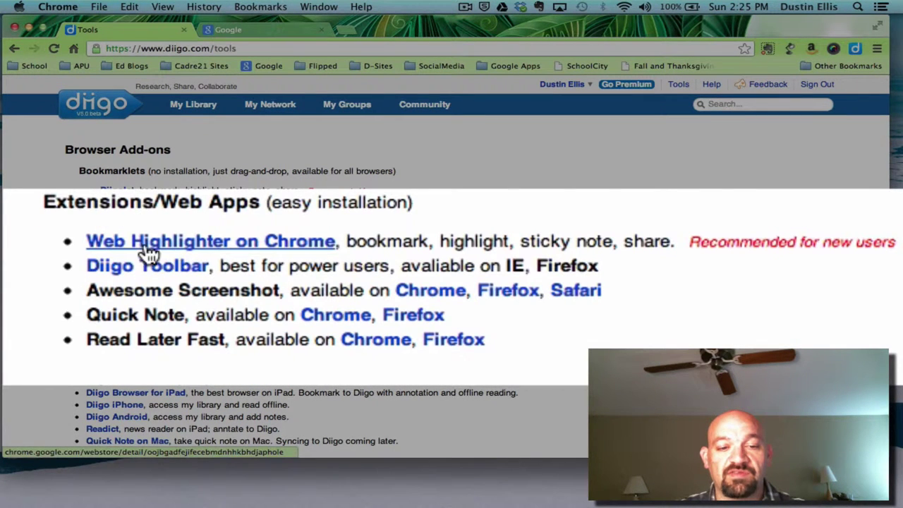
left_click(300, 248)
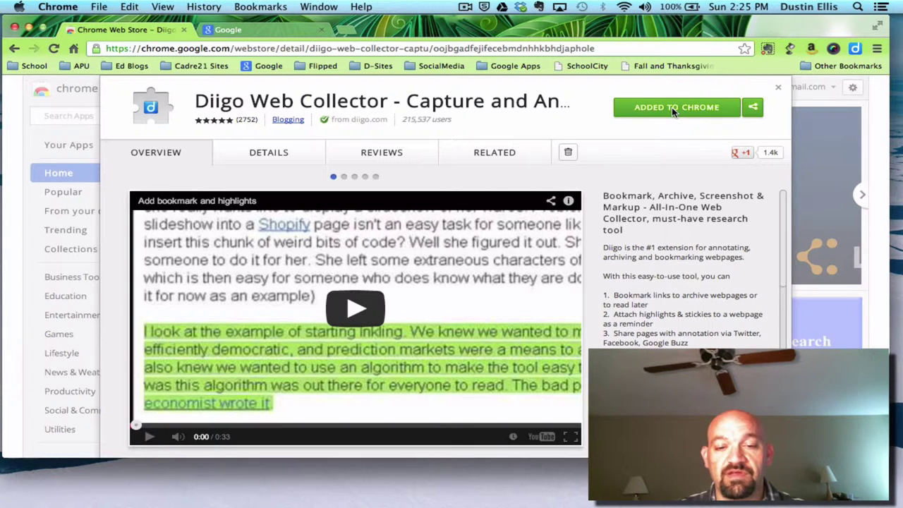
left_click(779, 90)
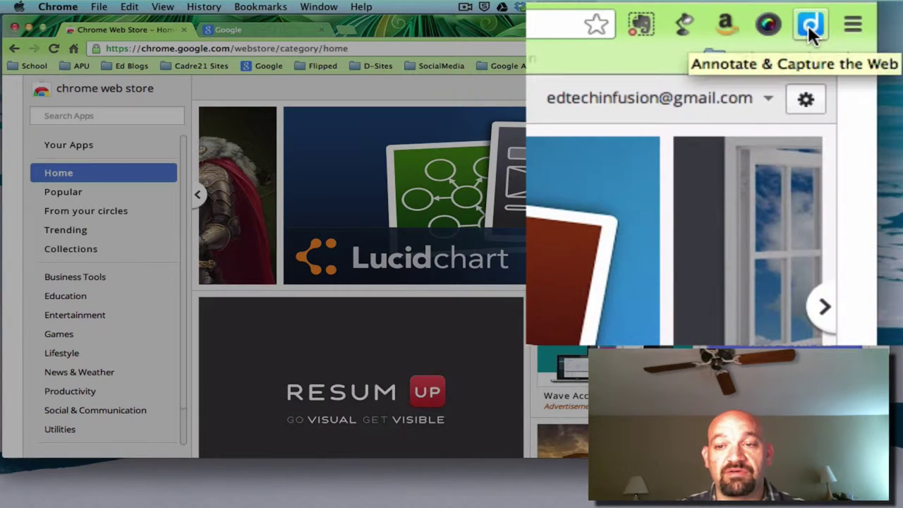
Step: Examine the Diigo extension's capture commands and its expanded set of additional options
left_click(808, 26)
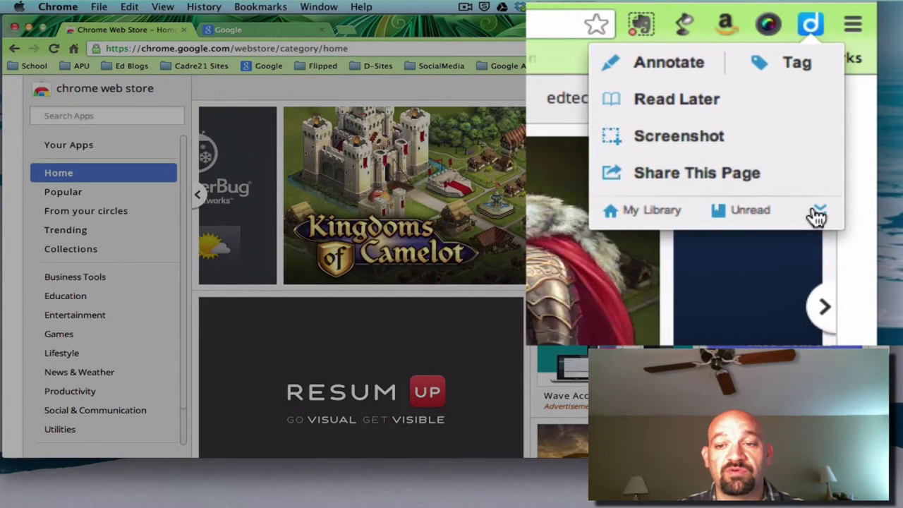
left_click(819, 214)
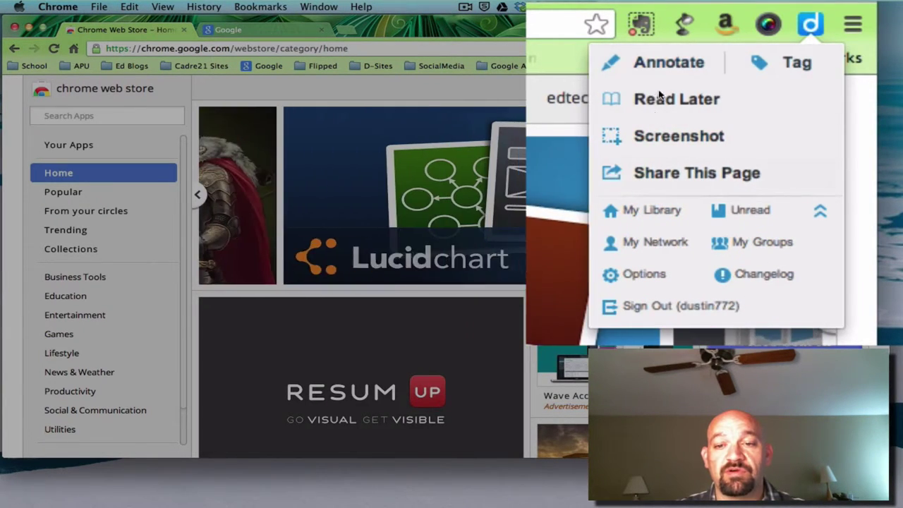
left_click(806, 22)
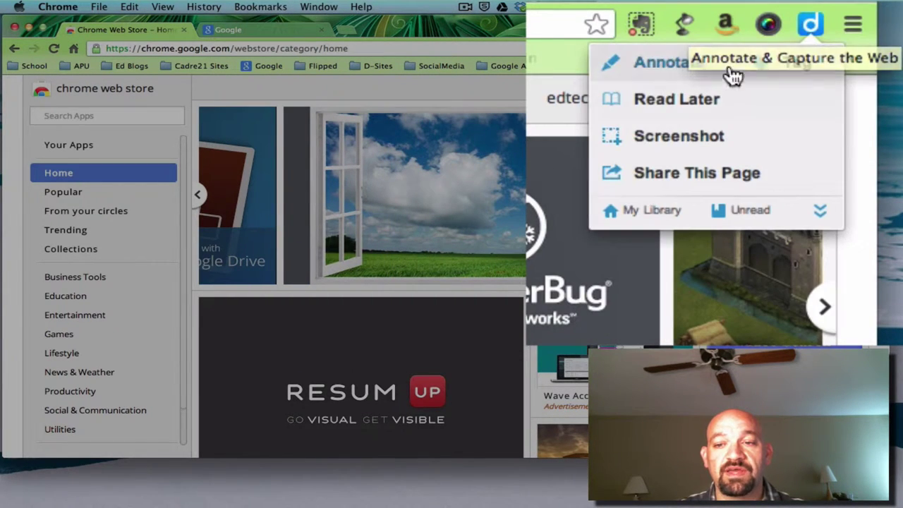
Step: Quit Chrome and switch to Firefox
left_click(48, 7)
left_click(54, 189)
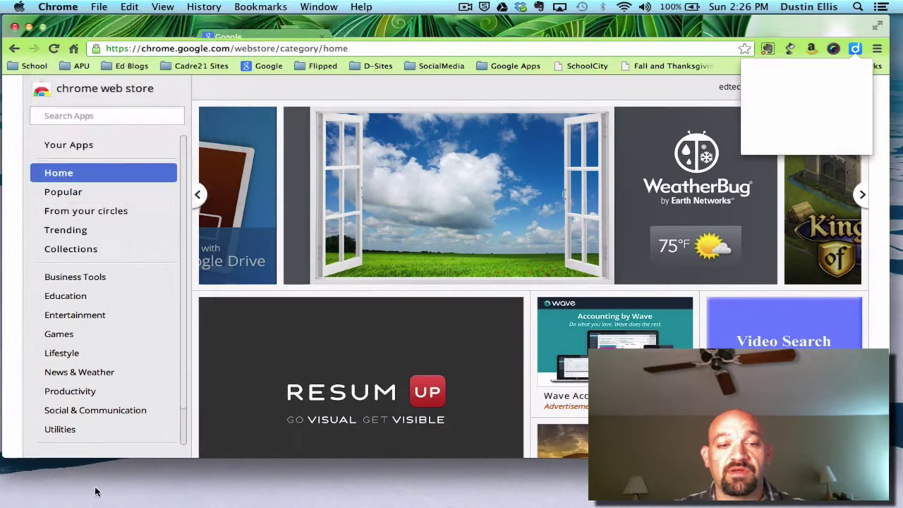
mouse_move(128, 504)
left_click(162, 486)
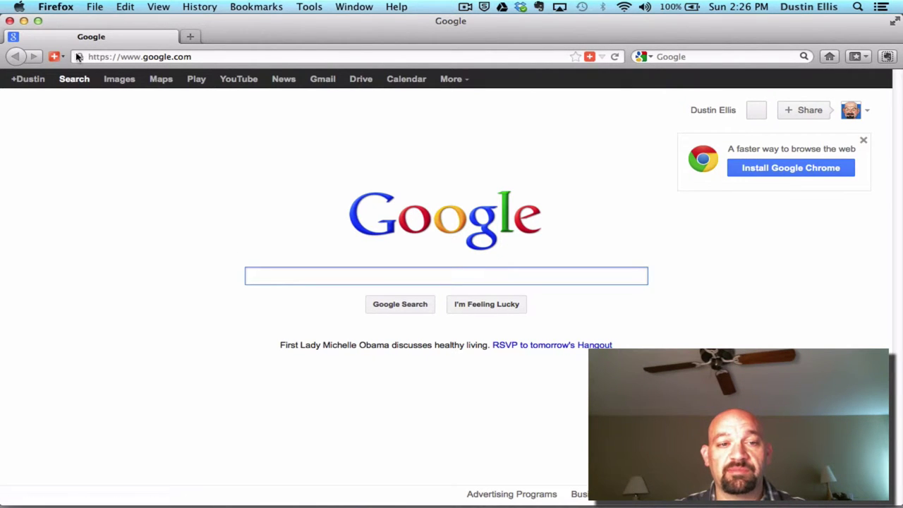
Step: Load diigo.com in place of the Google home page
left_click(210, 55)
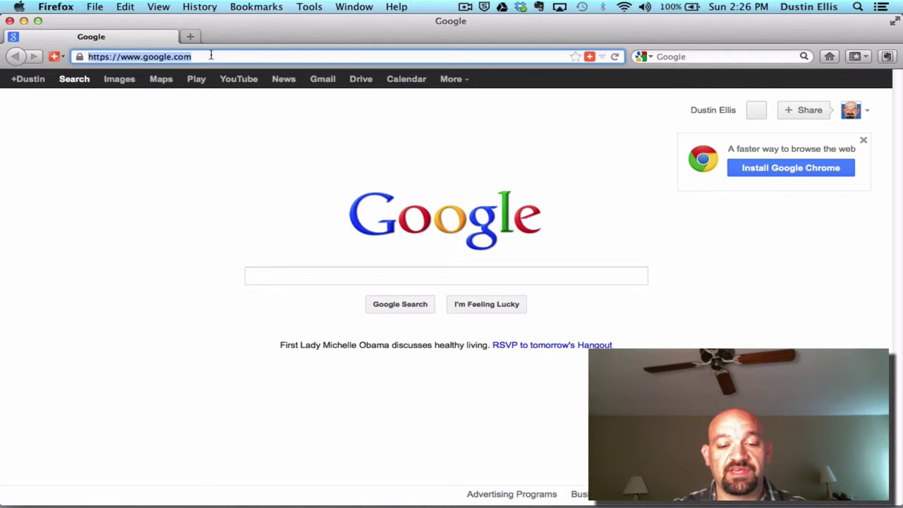
type("diigo.com/")
key("Return")
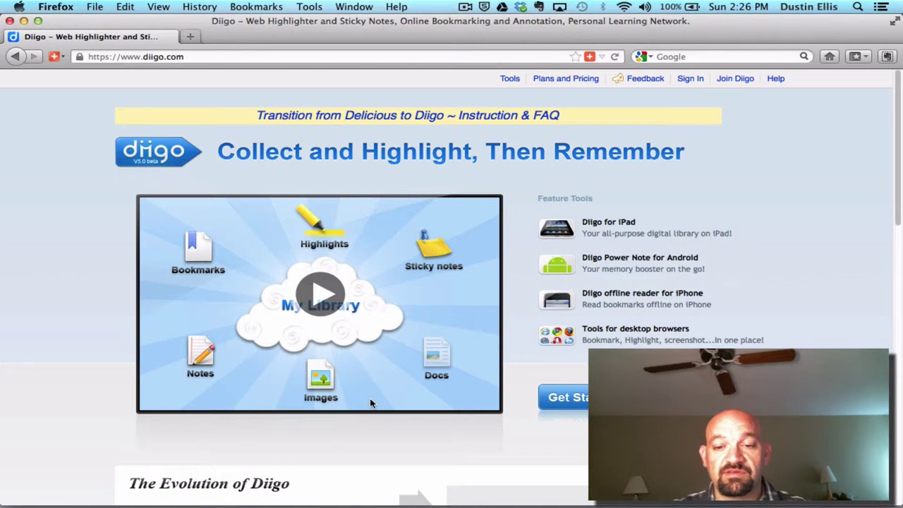
Step: Sign in to Diigo through Google with the account password and update the saved password
left_click(691, 79)
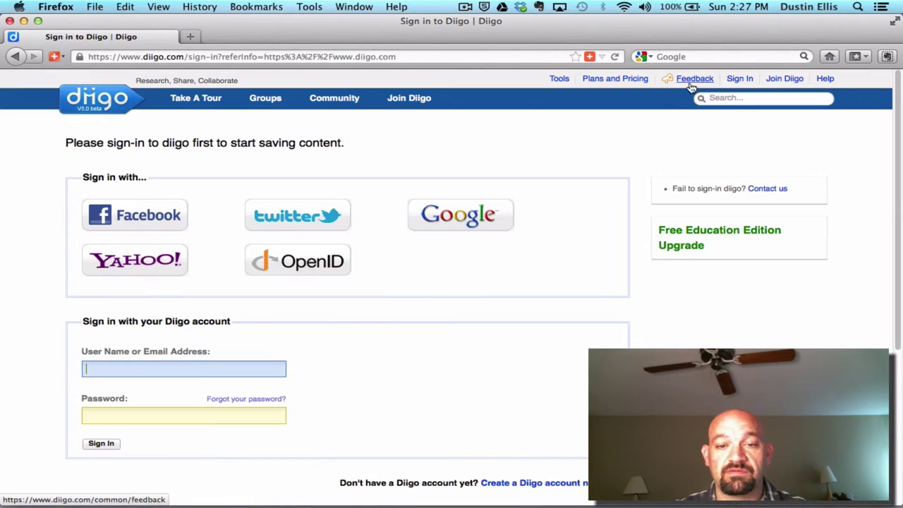
left_click(469, 212)
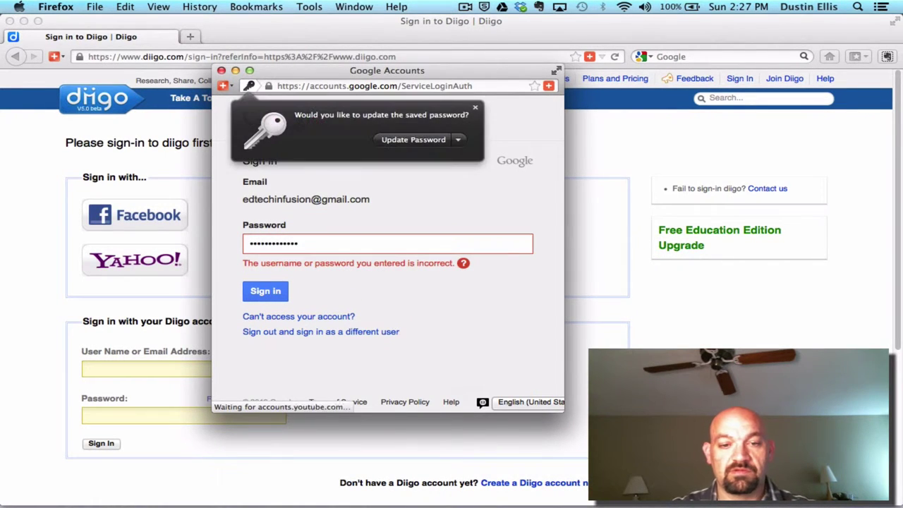
left_click(417, 139)
left_click(282, 292)
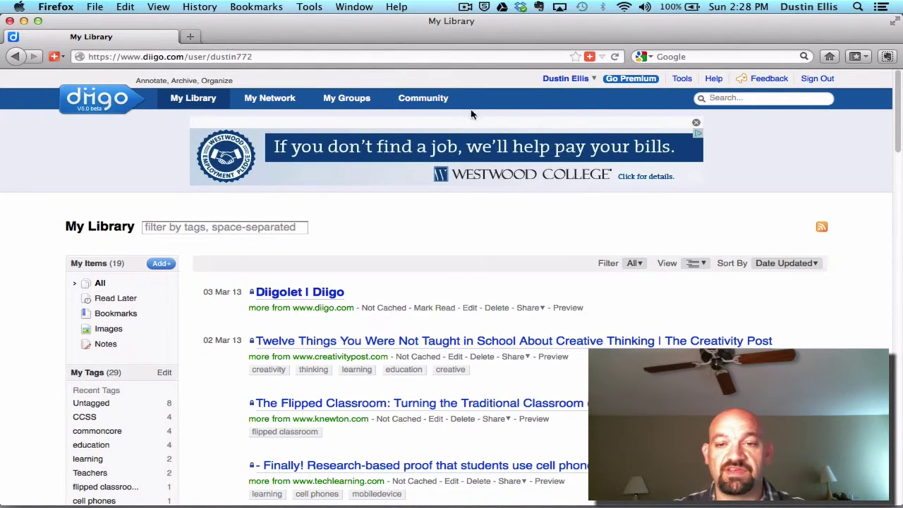
Step: Install the Diigo Toolbar add-on from Diigo's tools page, allowing the installation and restarting Firefox
left_click(683, 82)
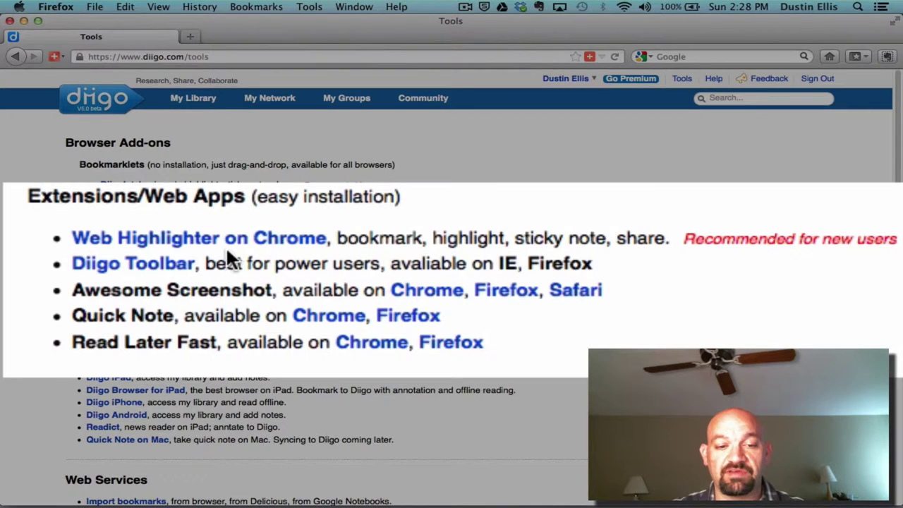
left_click(159, 271)
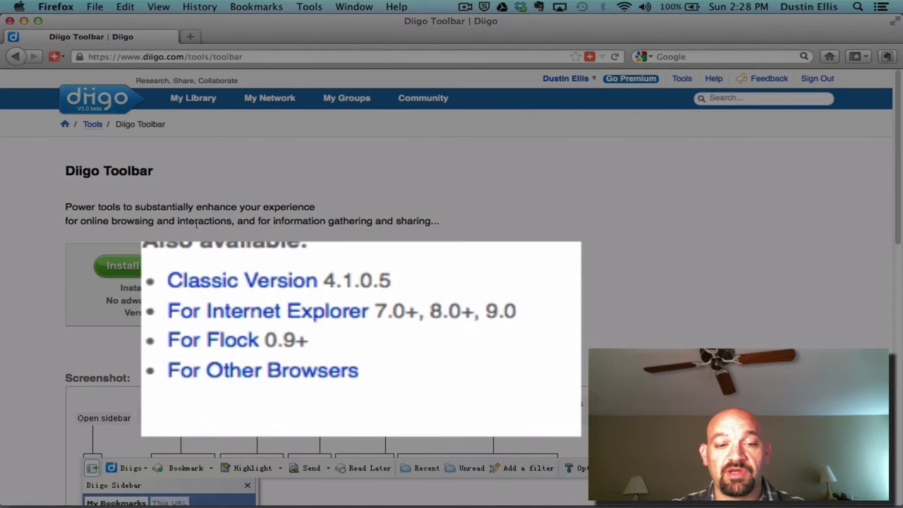
left_click(157, 264)
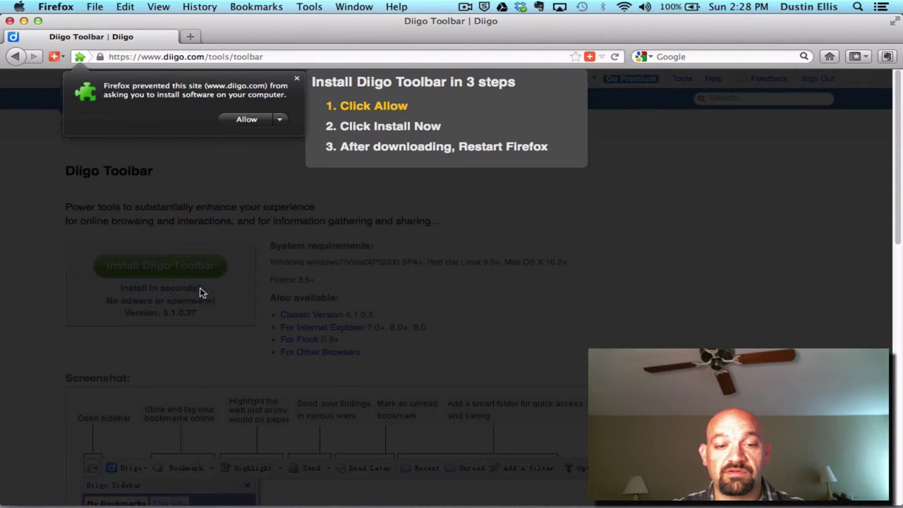
left_click(252, 120)
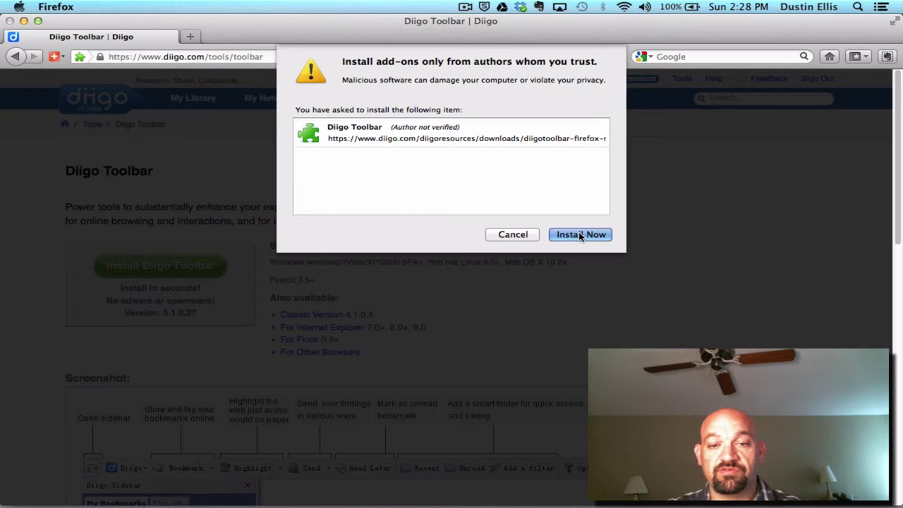
left_click(579, 234)
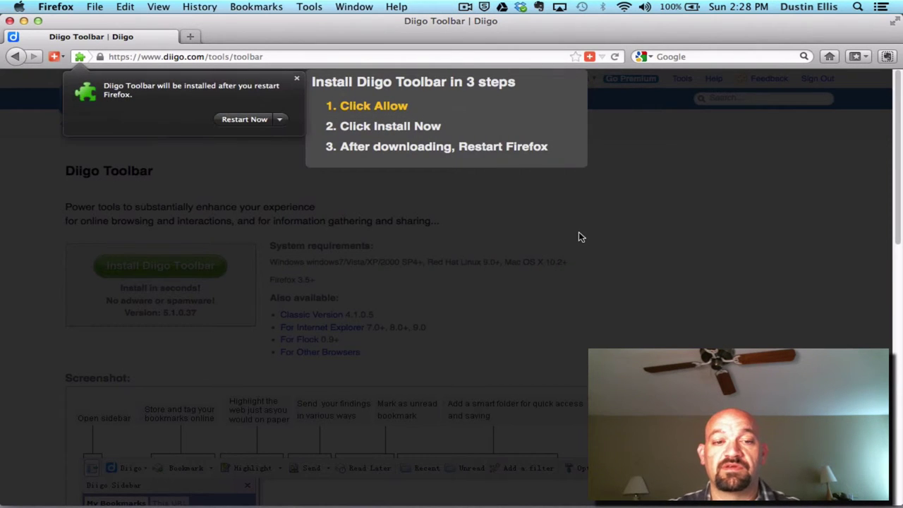
left_click(255, 120)
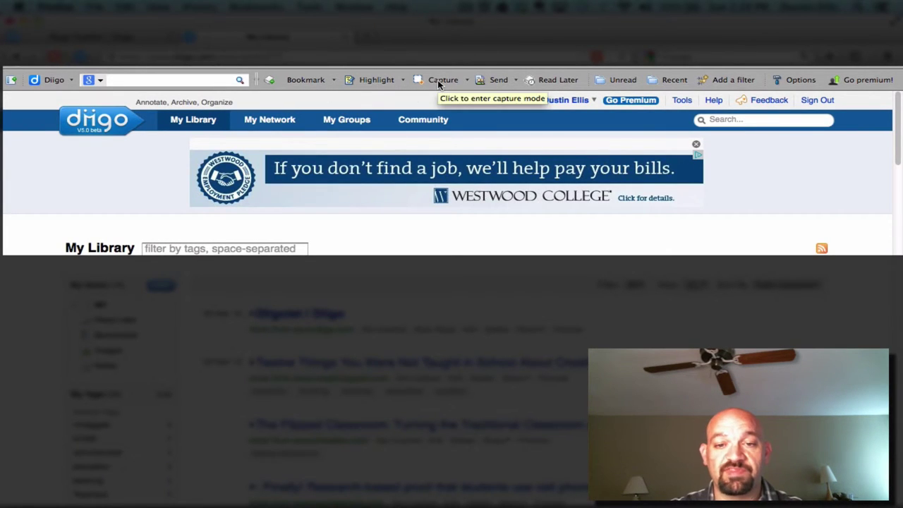
Step: Look through the Diigo Toolbar's Send options for sharing a page
left_click(497, 81)
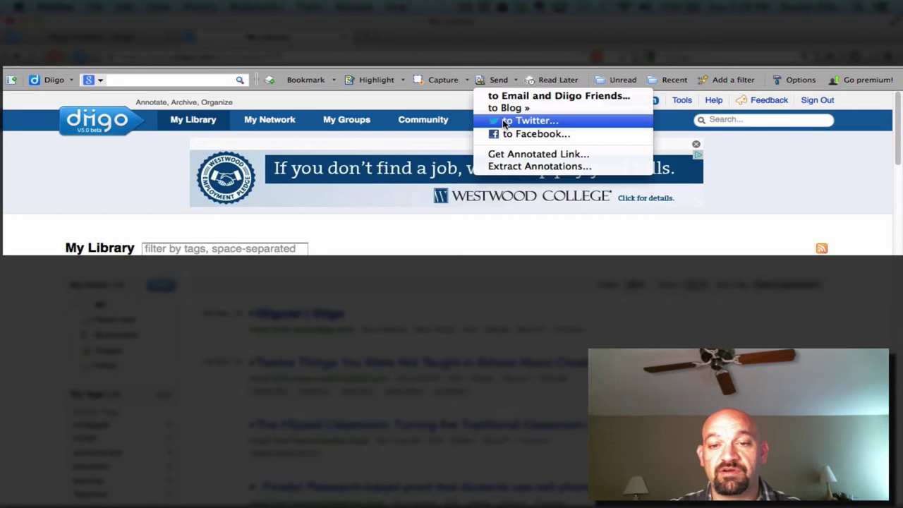
left_click(729, 140)
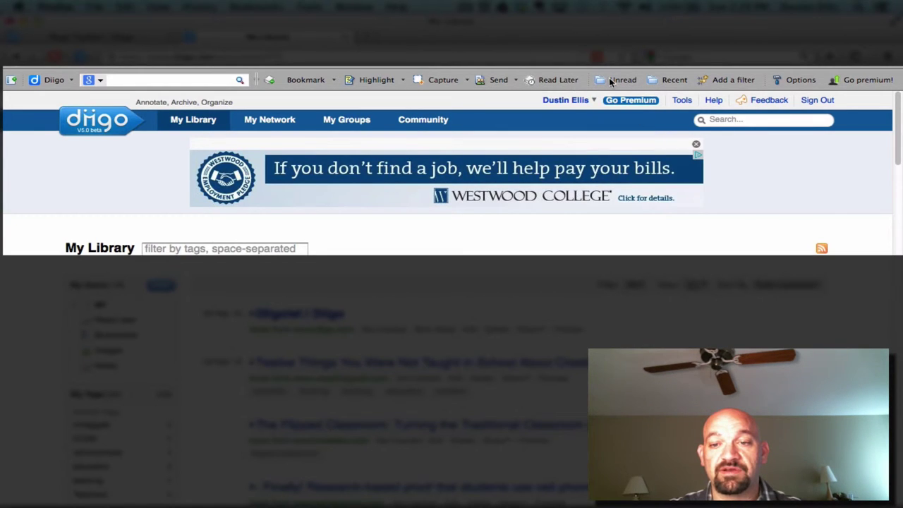
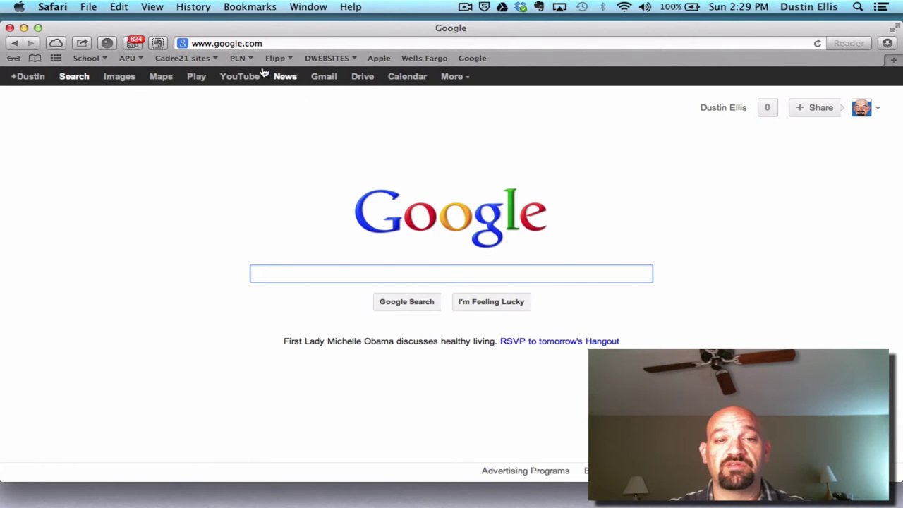
Step: Load diigo.com in Safari in place of the Google home page
left_click(227, 44)
type("diigl")
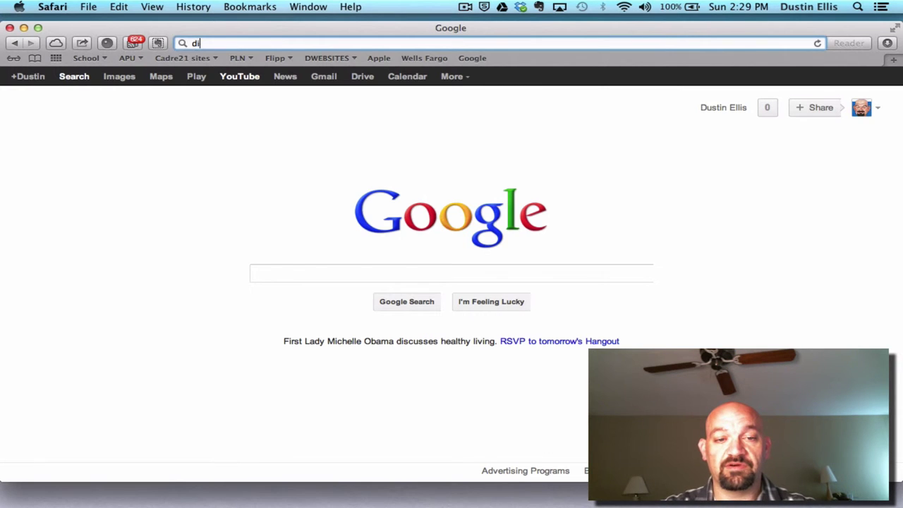
key("BackSpace")
key("BackSpace")
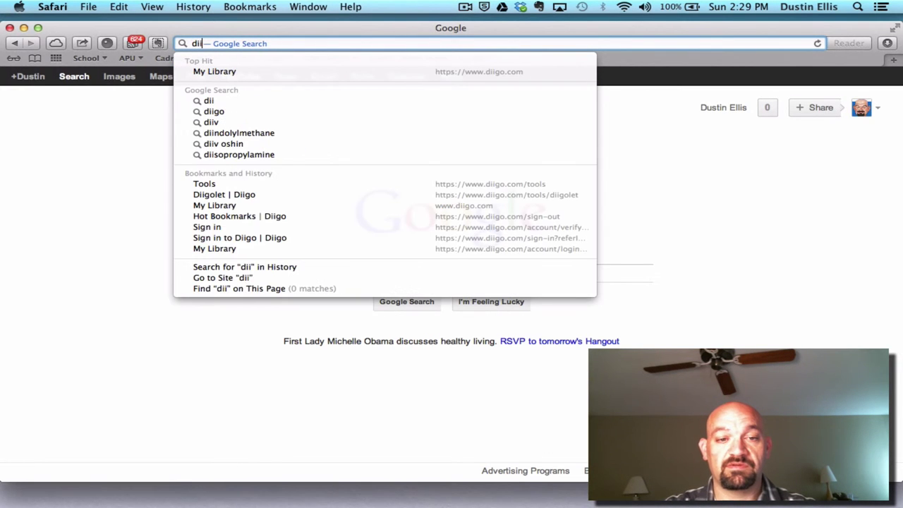
type("go.com")
key("Return")
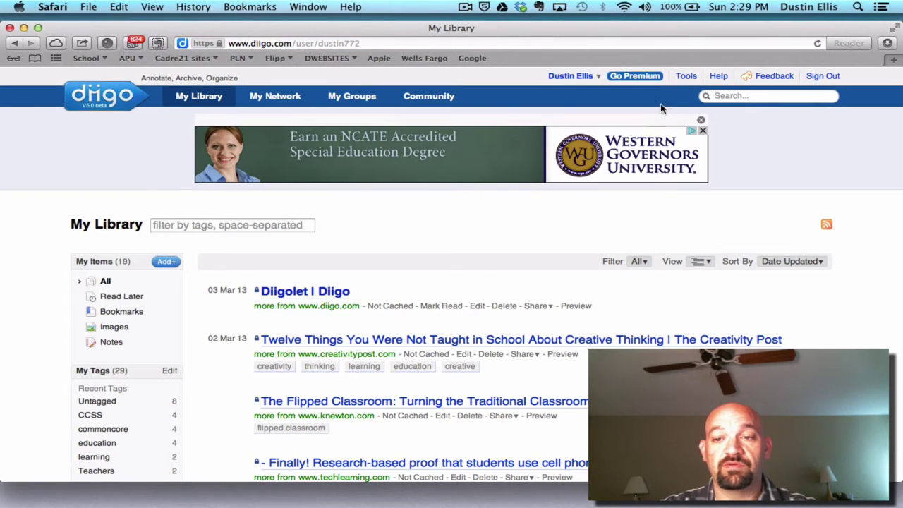
Step: Find the Diigolet bookmarklet through Diigo's tools page and add it to Safari's bookmarks bar after the Google bookmark
left_click(685, 77)
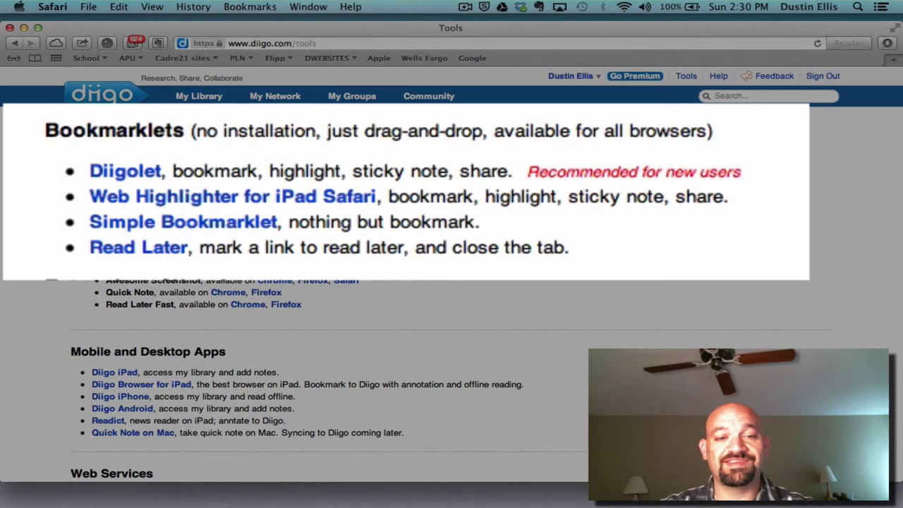
left_click(127, 183)
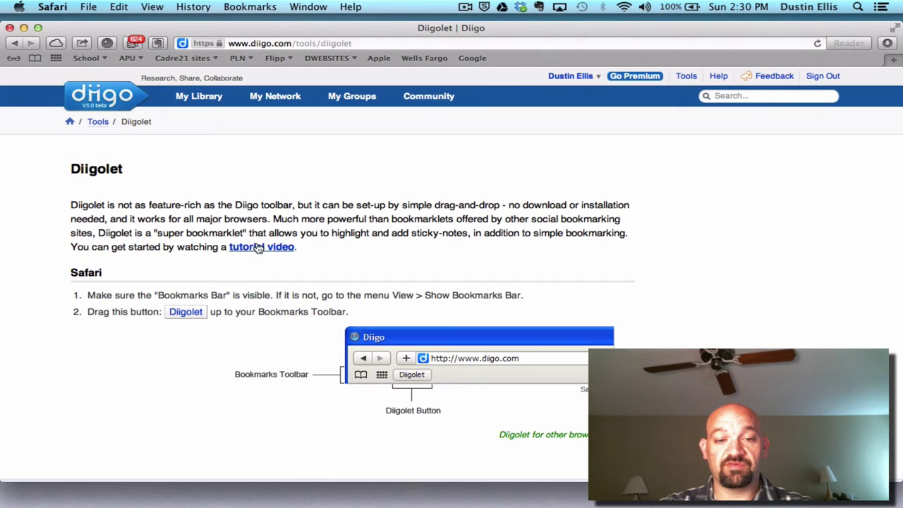
left_click_drag(187, 312, 519, 62)
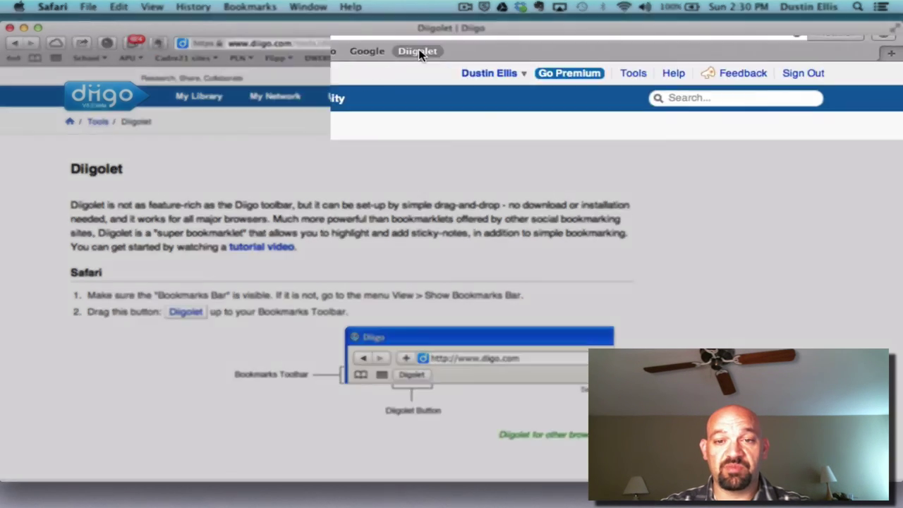
Step: Run the Diigolet bookmarklet on the current page to bring up its annotation toolbar, and look over its options
left_click(517, 58)
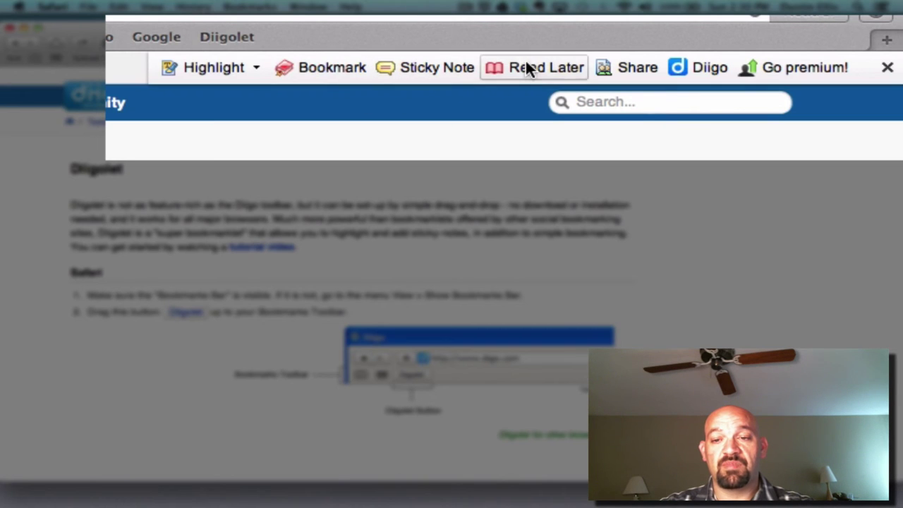
mouse_move(628, 46)
mouse_move(685, 63)
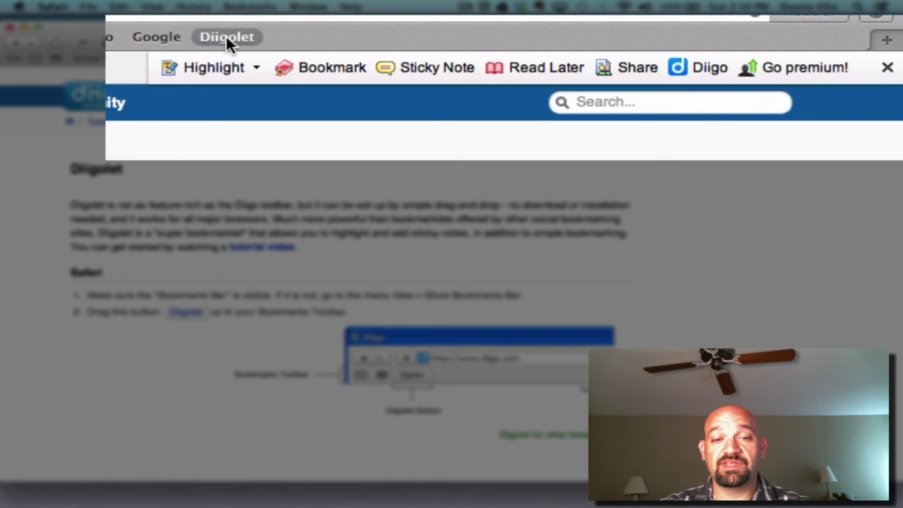
mouse_move(226, 37)
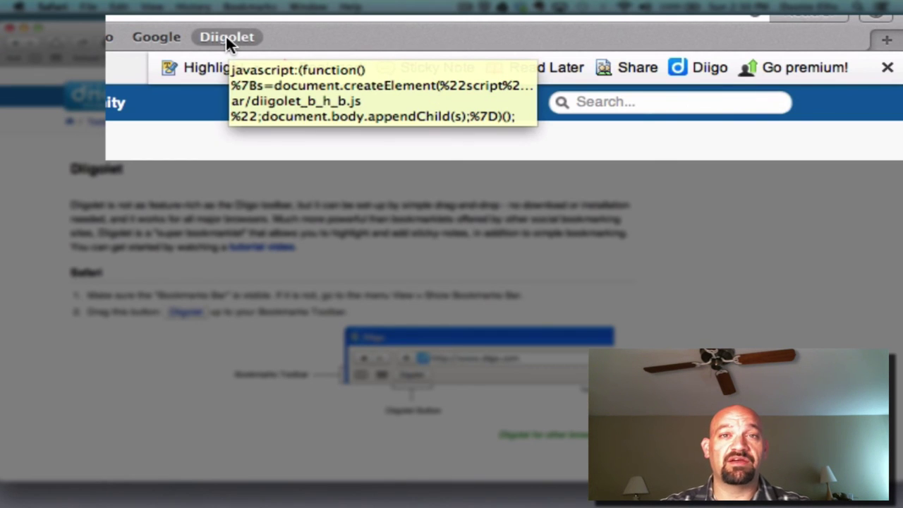